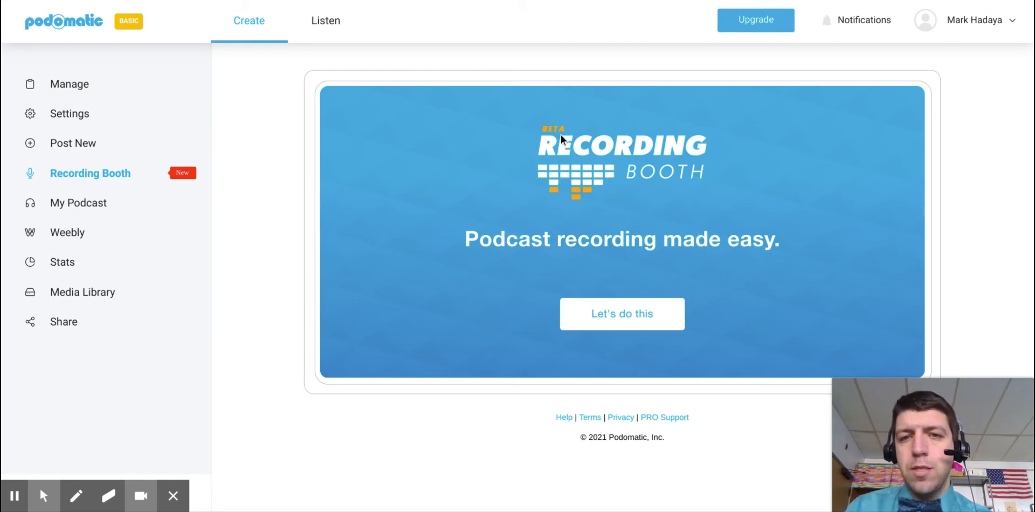
- Enter the Recording Booth and skip the sound quality test
click(618, 317)
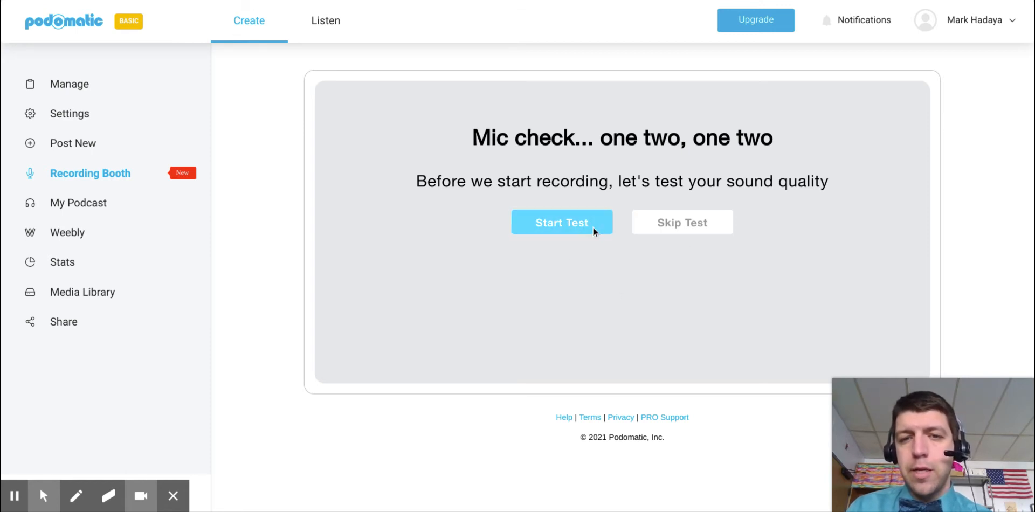
click(670, 224)
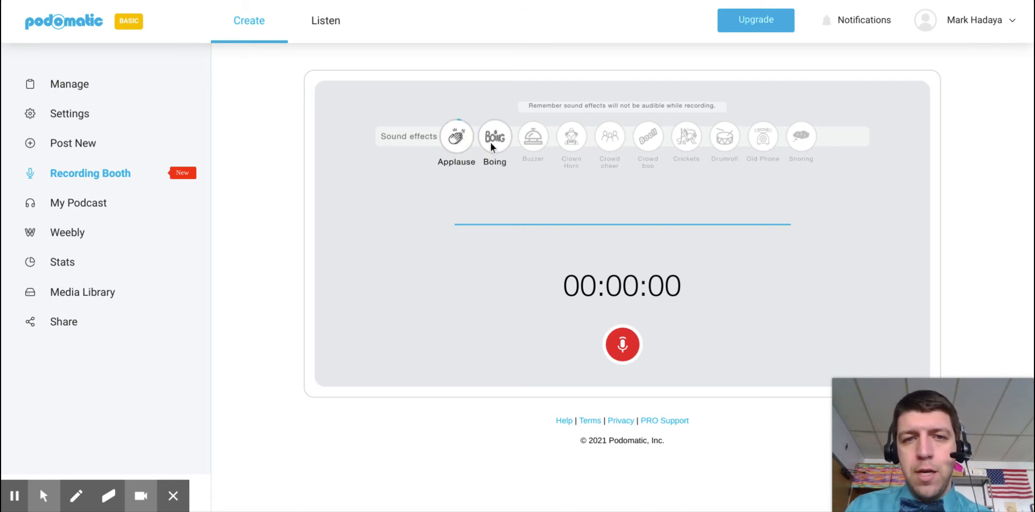
- Preview all ten sound effects in order, from Applause and Boing through Old Phone and Snoring
click(462, 142)
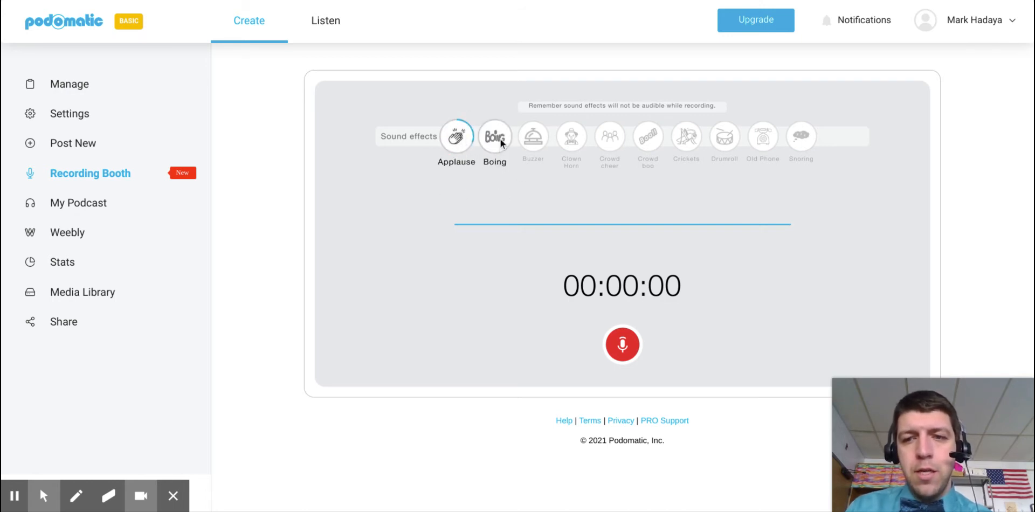
click(505, 143)
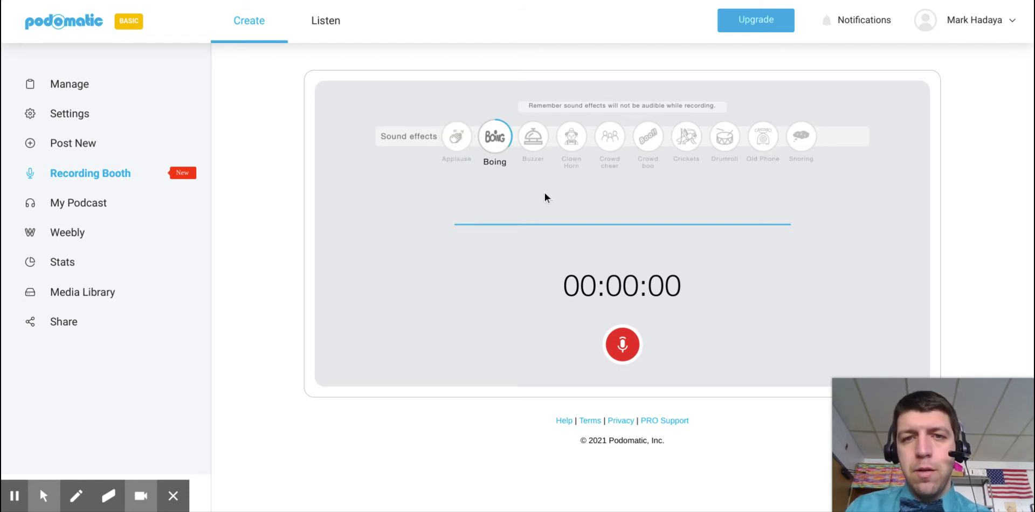
click(536, 135)
click(568, 140)
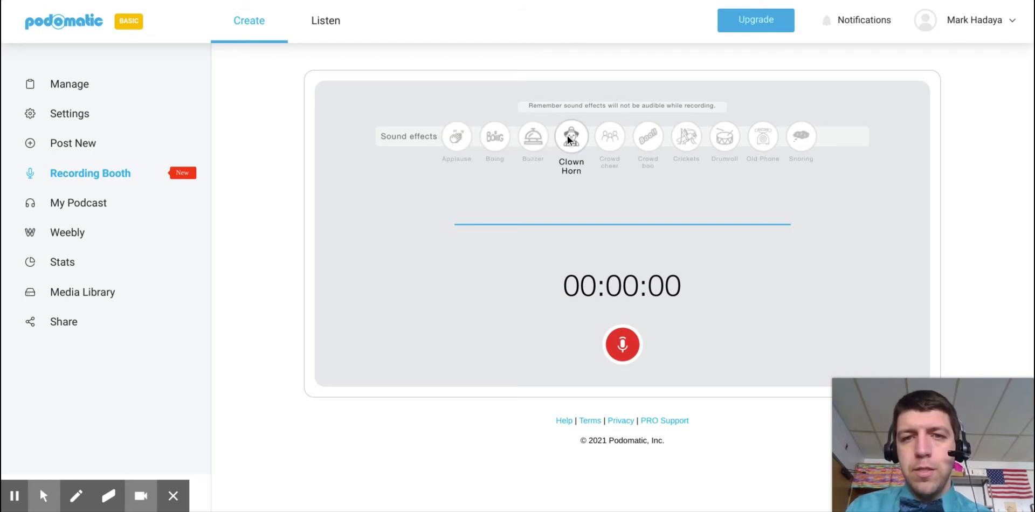
click(609, 137)
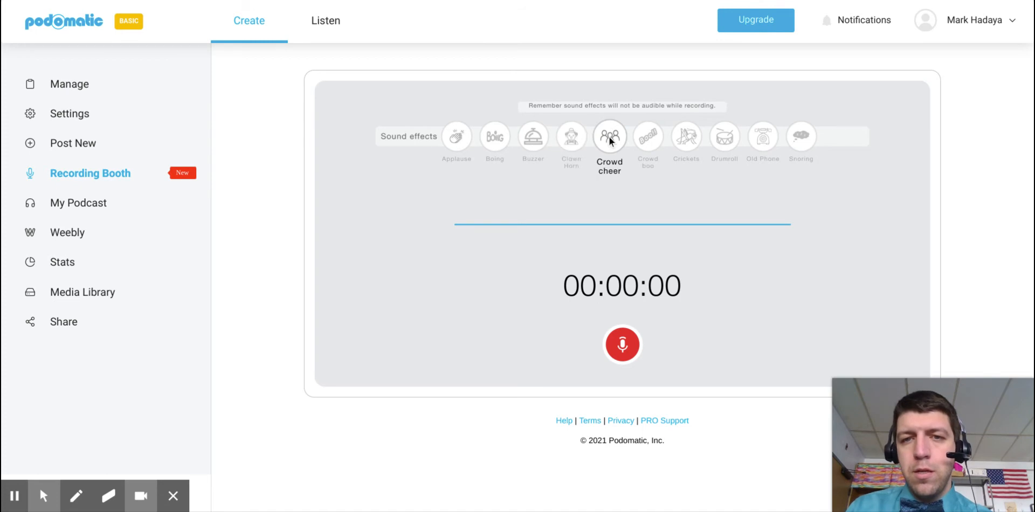
click(659, 143)
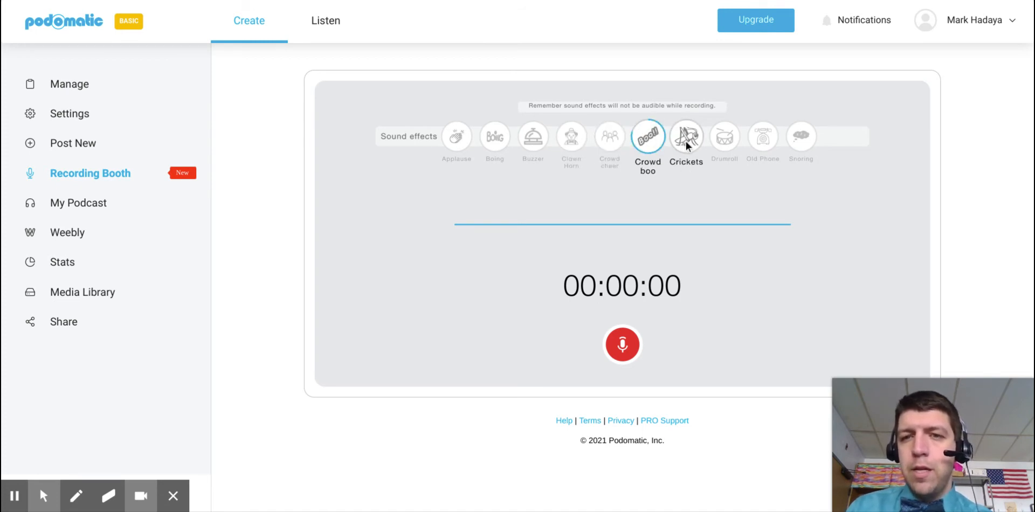
click(685, 141)
click(724, 144)
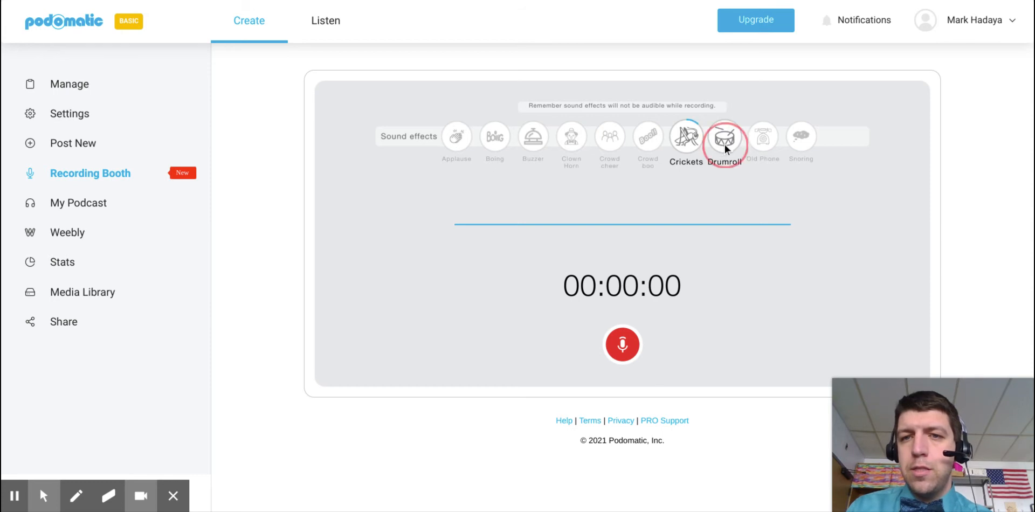
click(772, 136)
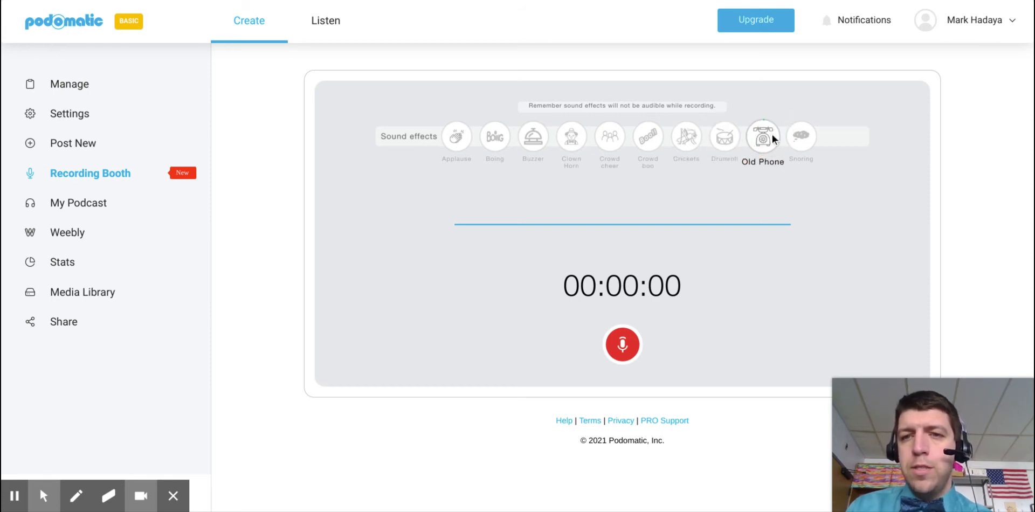
click(799, 144)
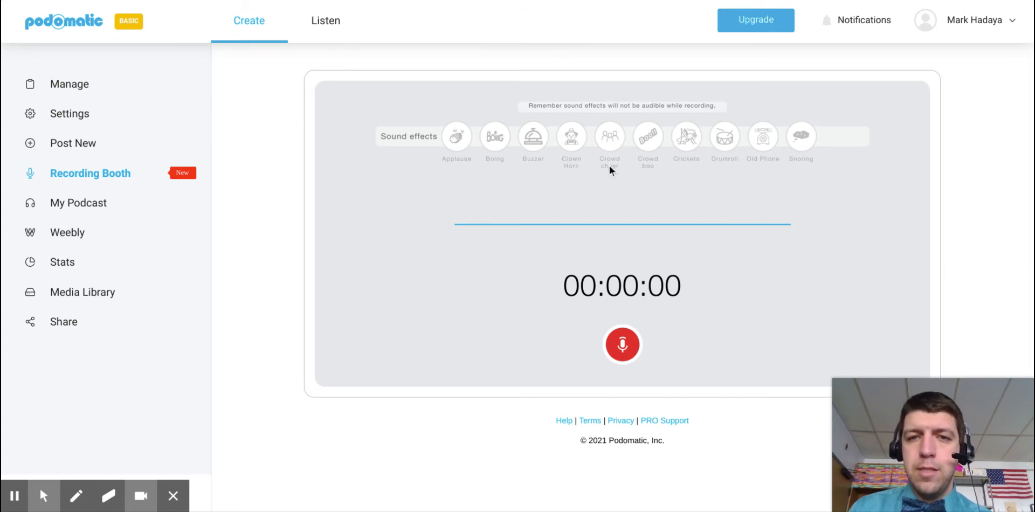
- Record a clip of about 32 seconds with the Crowd cheer, Crowd boo and Applause effects, and finish the recording
click(627, 348)
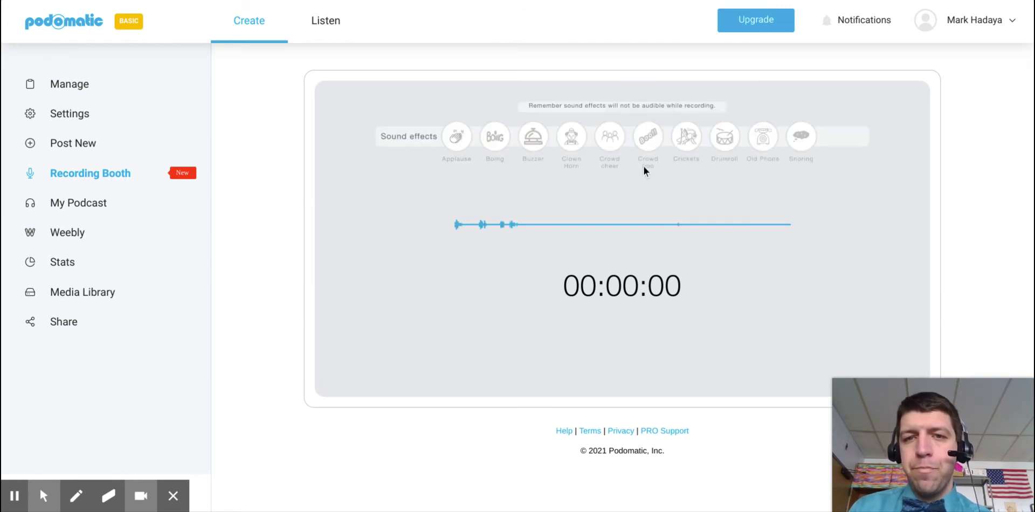
click(619, 144)
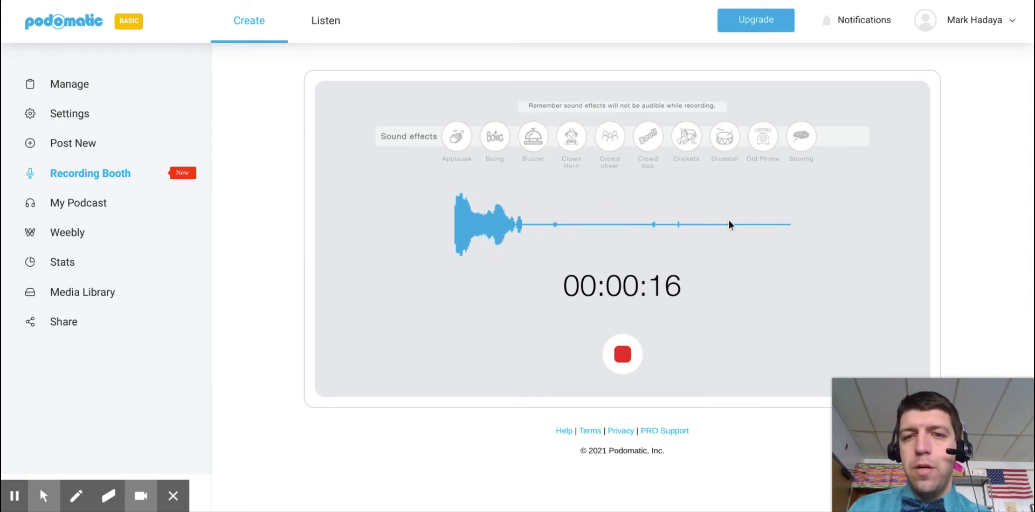
click(655, 142)
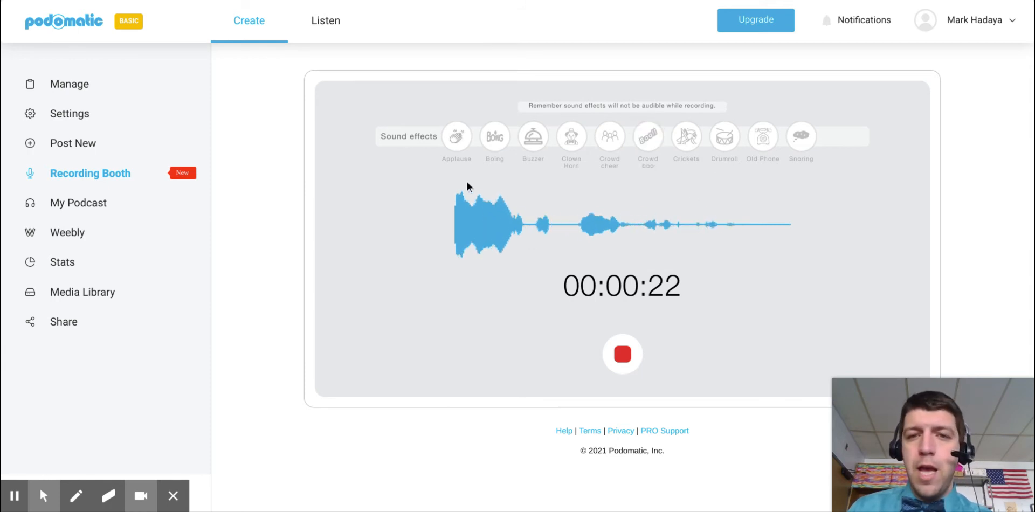
click(457, 137)
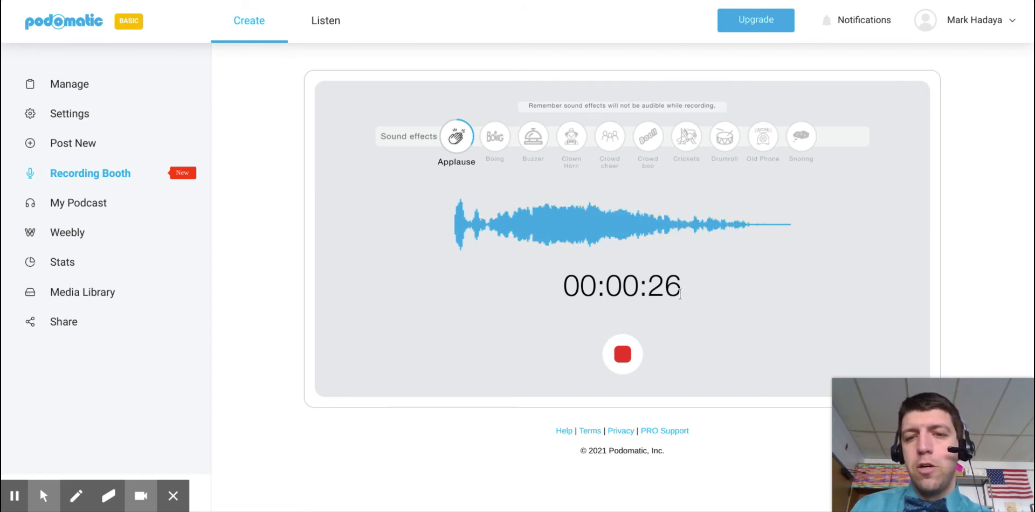
click(631, 355)
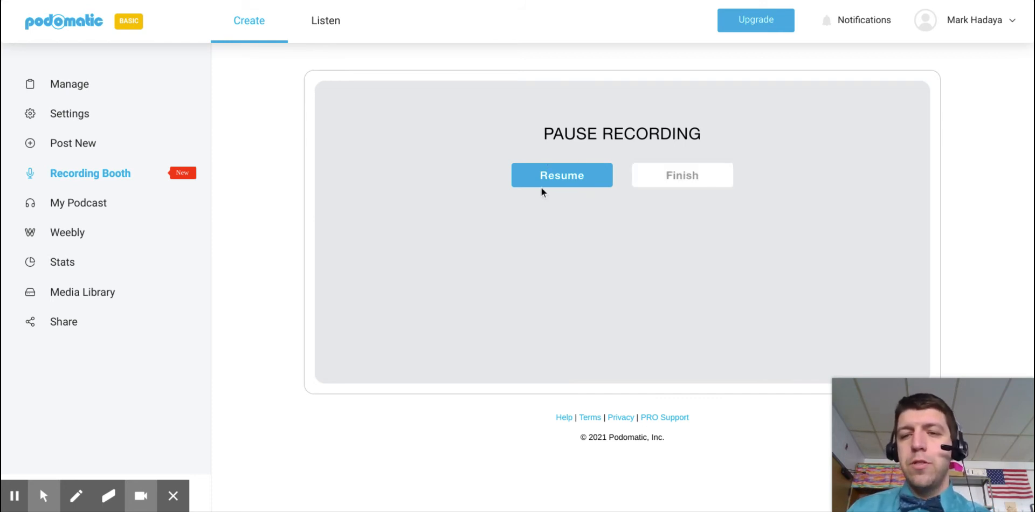
click(692, 180)
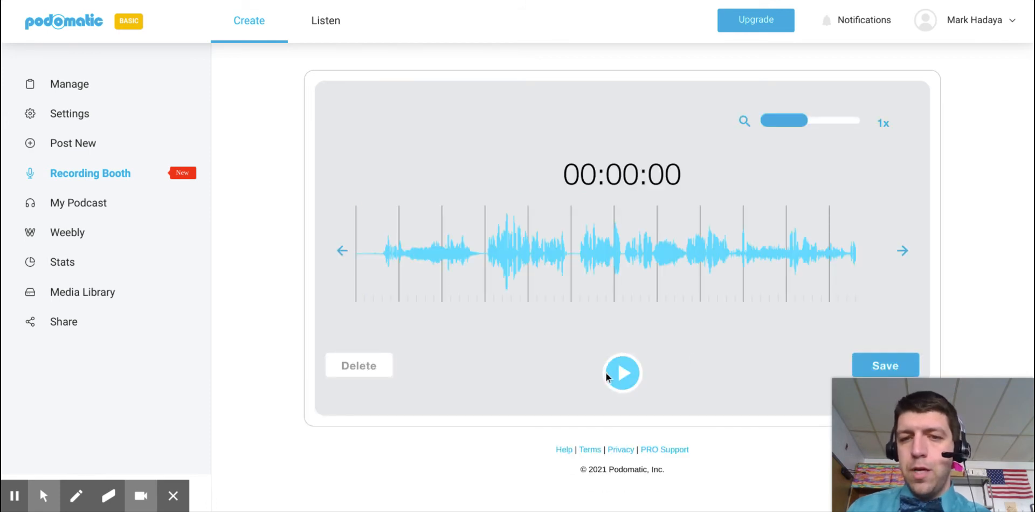
- Play back the recording, pause it at 14 seconds, and try to change the waveform zoom
click(620, 371)
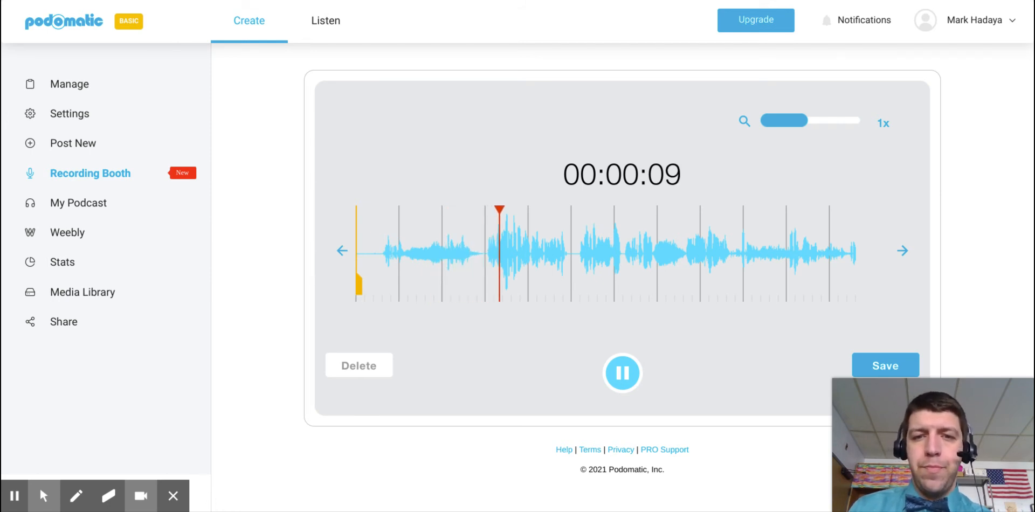
click(619, 374)
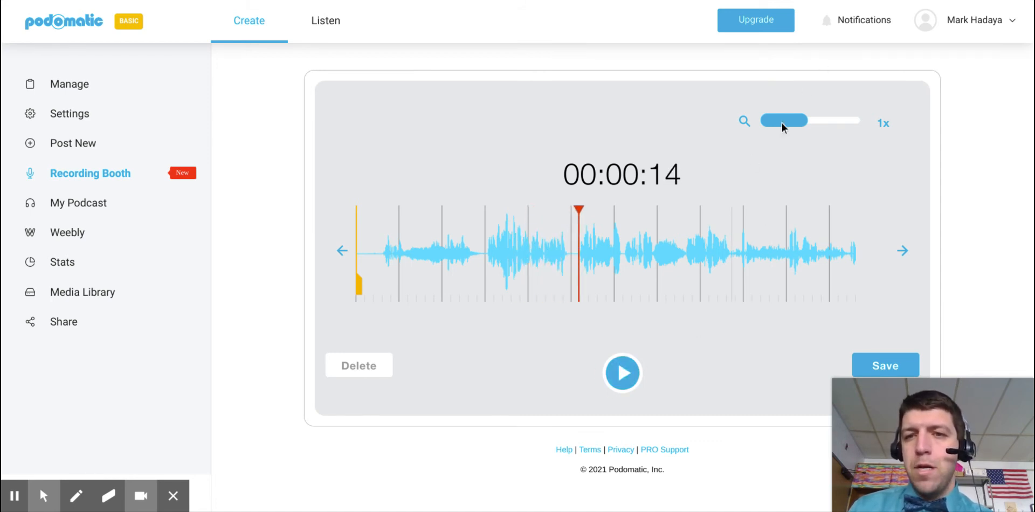
click(797, 121)
mouse_move(797, 121)
mouse_down()
mouse_move(861, 124)
mouse_move(752, 120)
mouse_up()
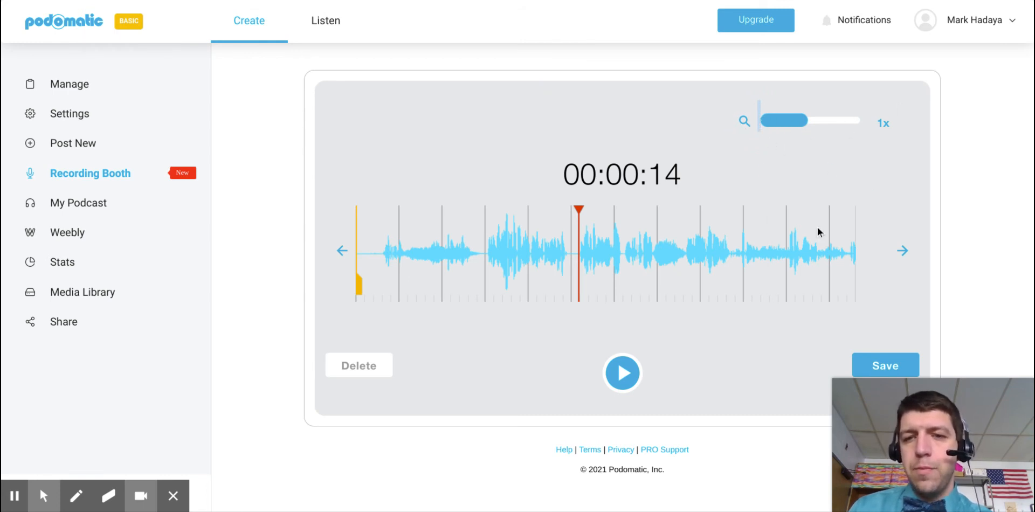
- Save the finished recording and choose to publish it as an episode
mouse_move(881, 397)
click(889, 363)
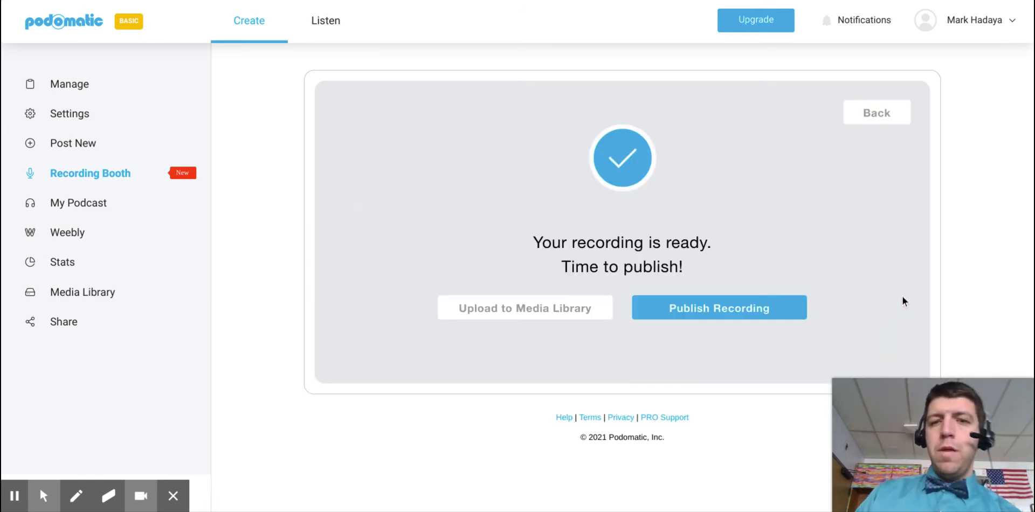
click(783, 305)
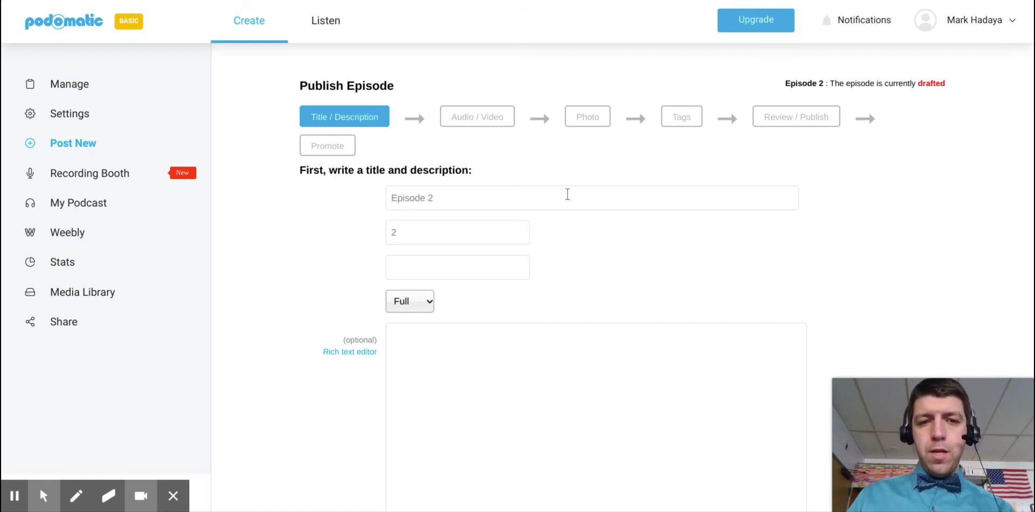
- Accept the default Episode 2 title with an empty description, and keep the currently selected media
scroll(555, 139, down, 2)
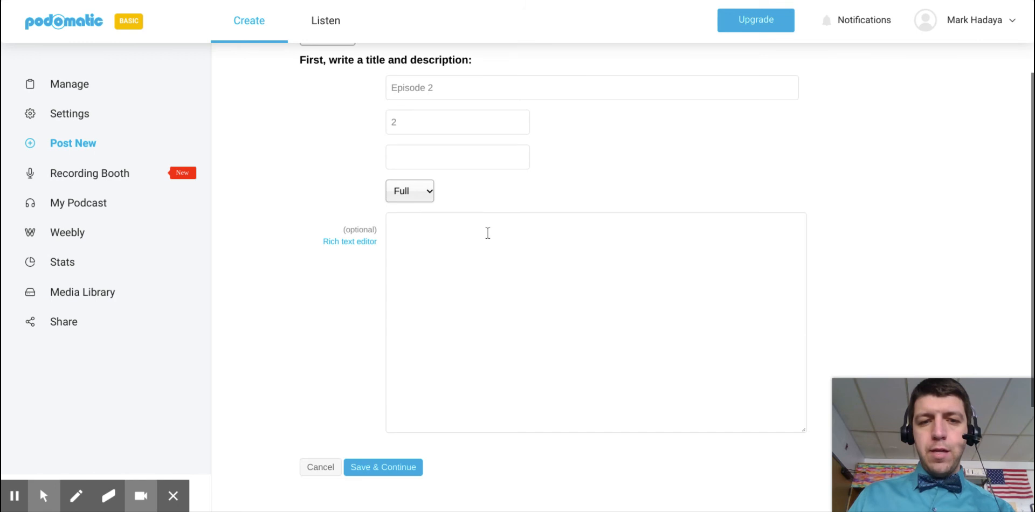
click(487, 233)
scroll(548, 201, up, 1)
click(398, 507)
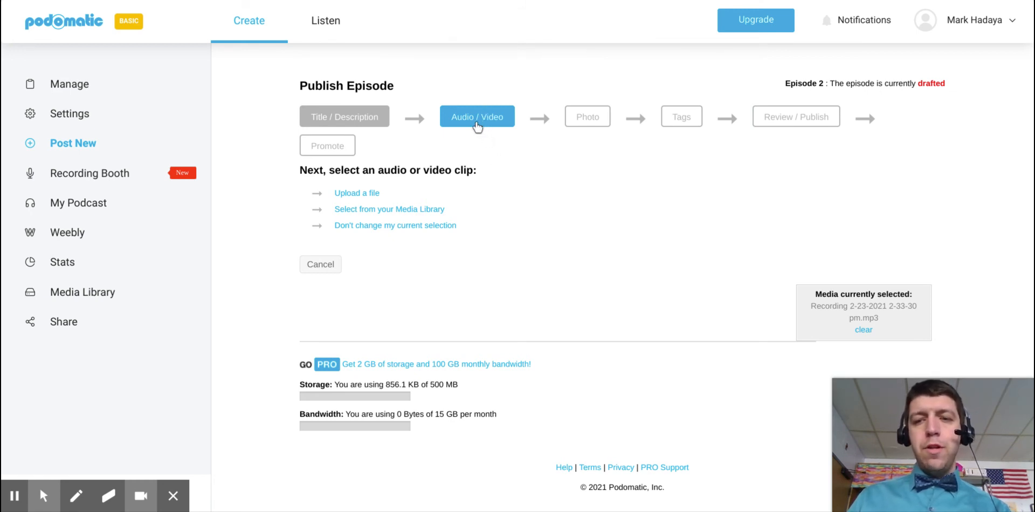
click(425, 226)
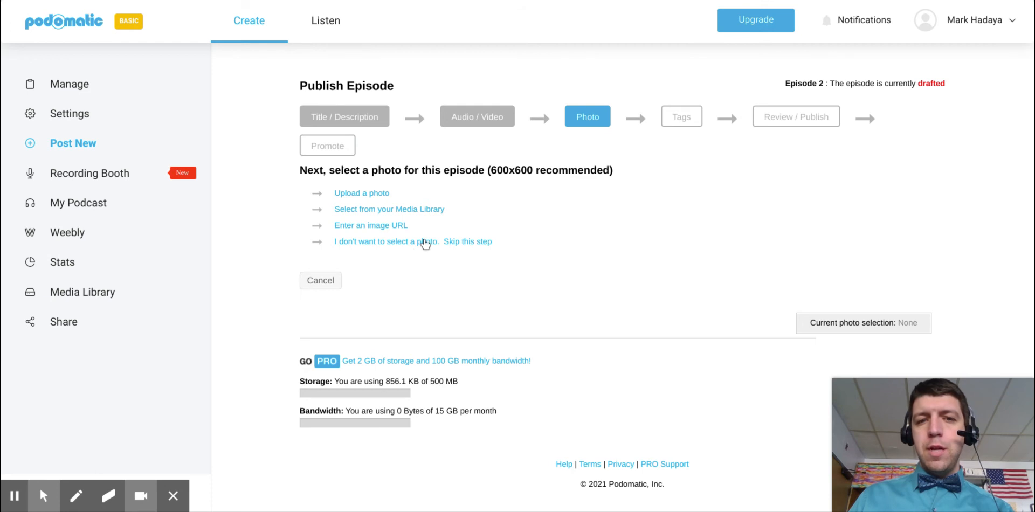
- Skip the episode photo and continue without tags, leaving the iTunes and search filtering at None
click(392, 243)
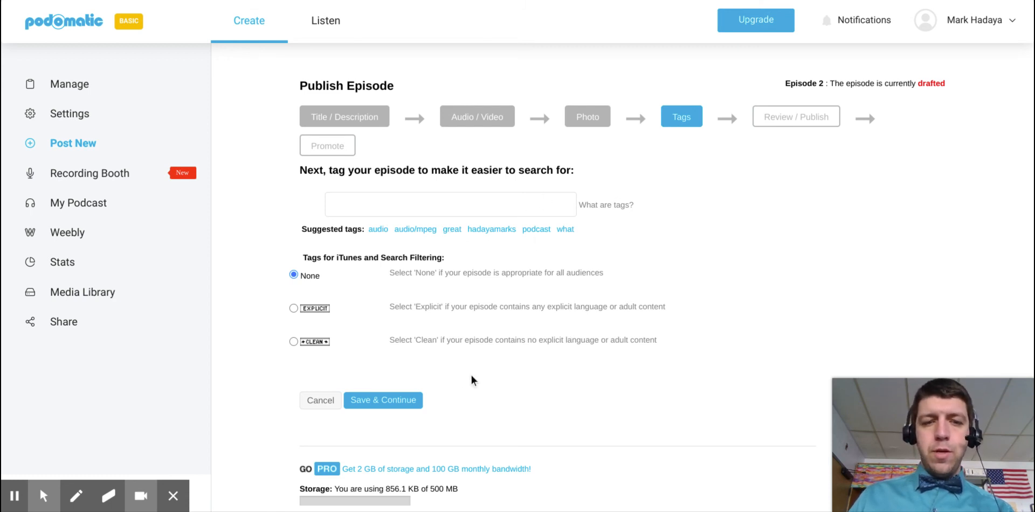
scroll(532, 325, down, 1)
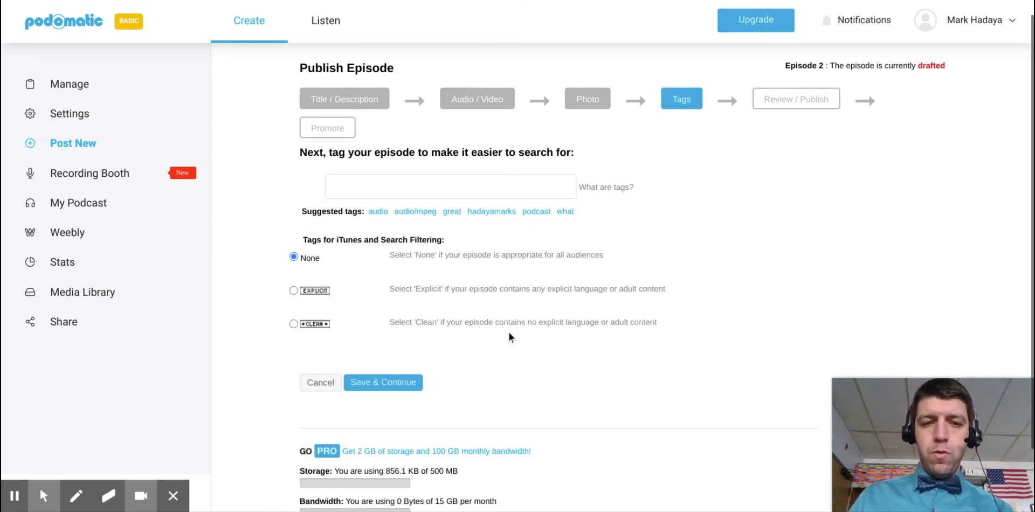
click(411, 384)
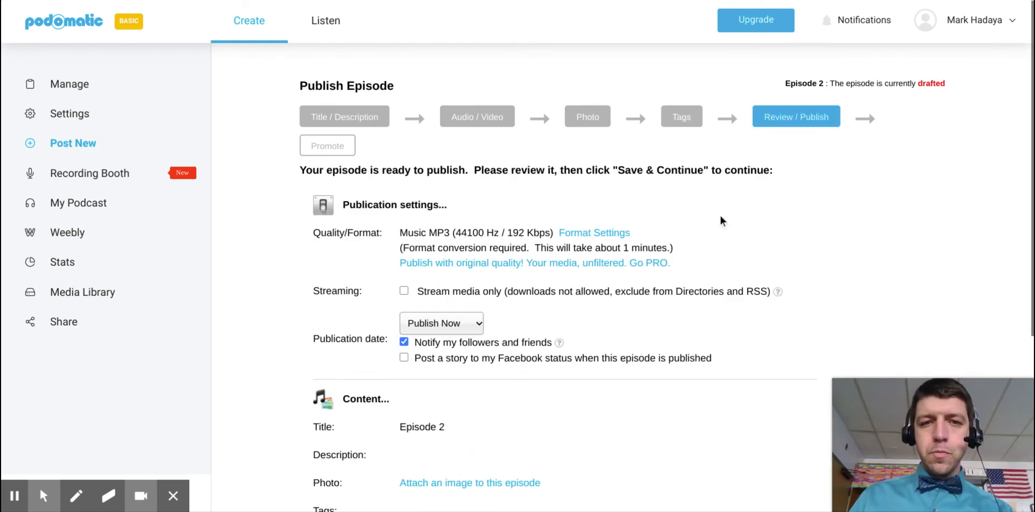
- Review the episode's publication settings and content, and submit it with Publish Now and follower notification enabled
scroll(720, 191, down, 2)
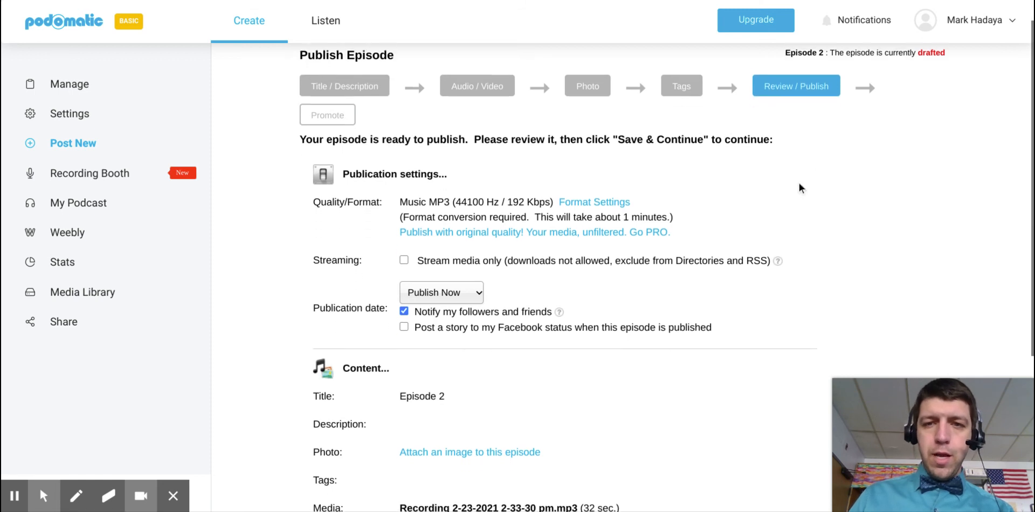
scroll(769, 143, down, 3)
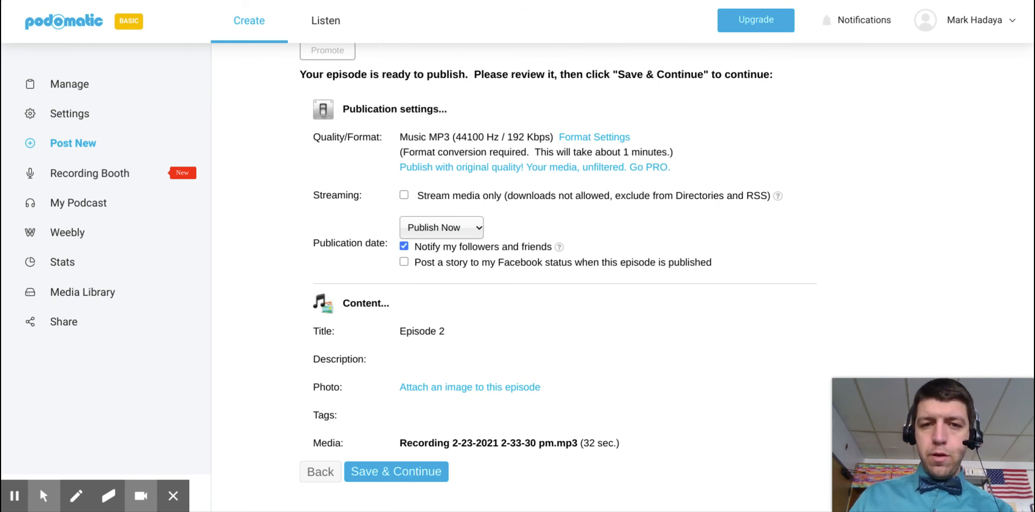
click(423, 474)
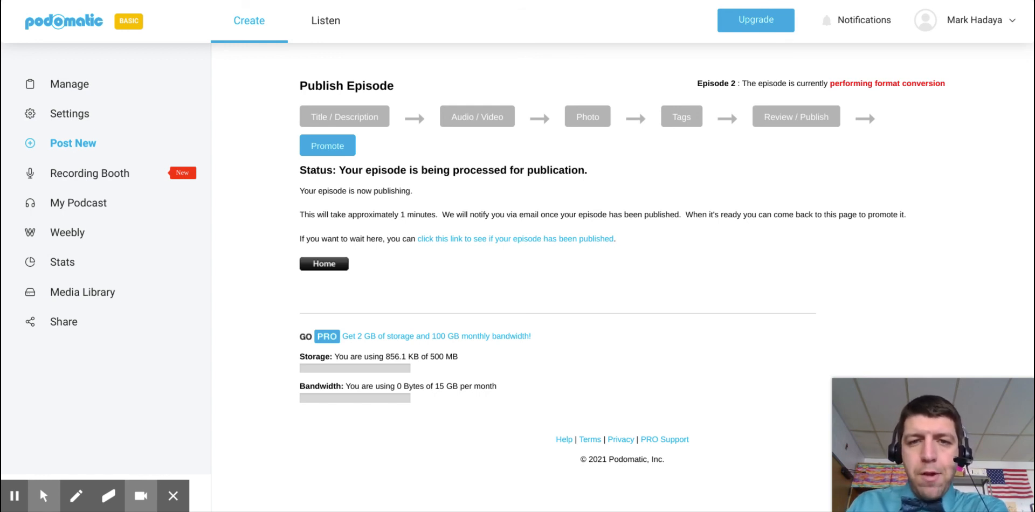
click(526, 213)
mouse_move(526, 213)
mouse_down()
mouse_move(562, 214)
mouse_move(543, 214)
mouse_up()
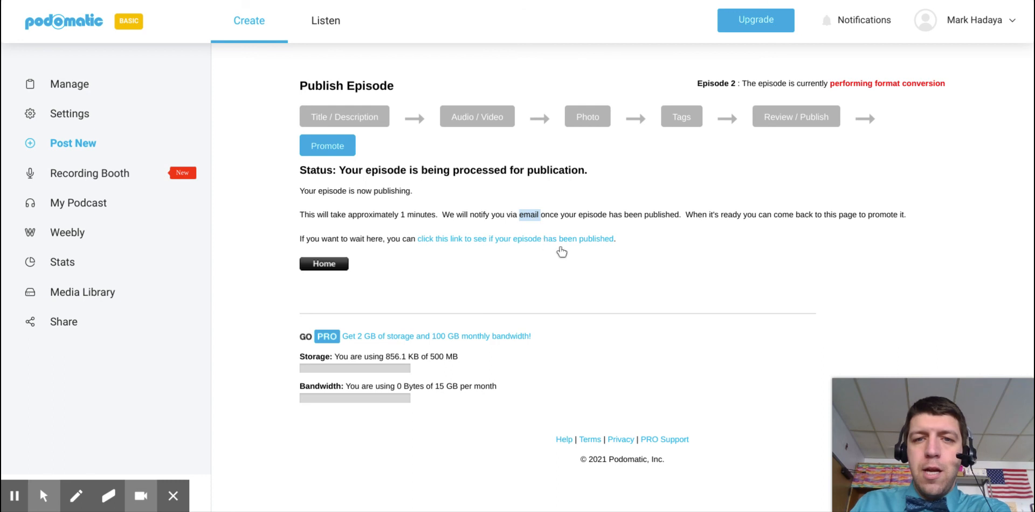
click(527, 279)
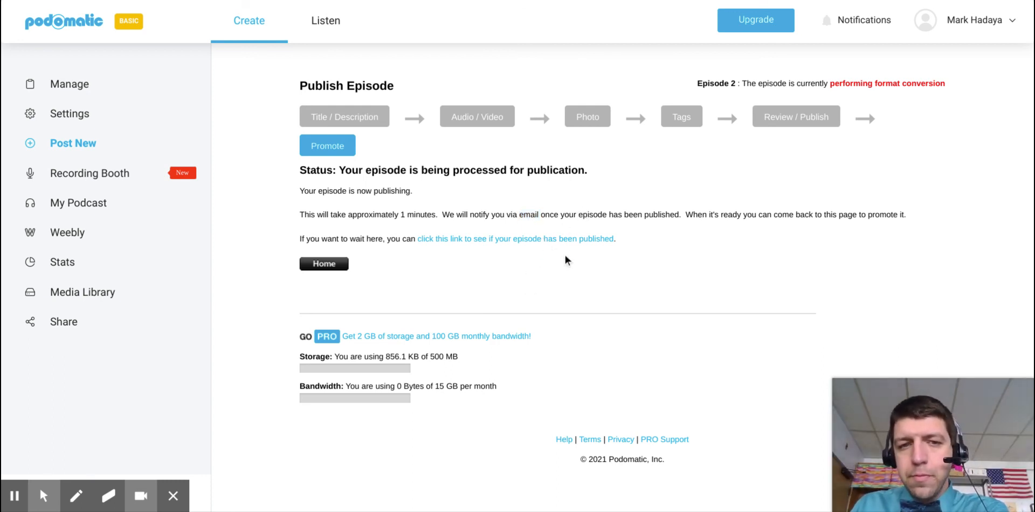
click(319, 158)
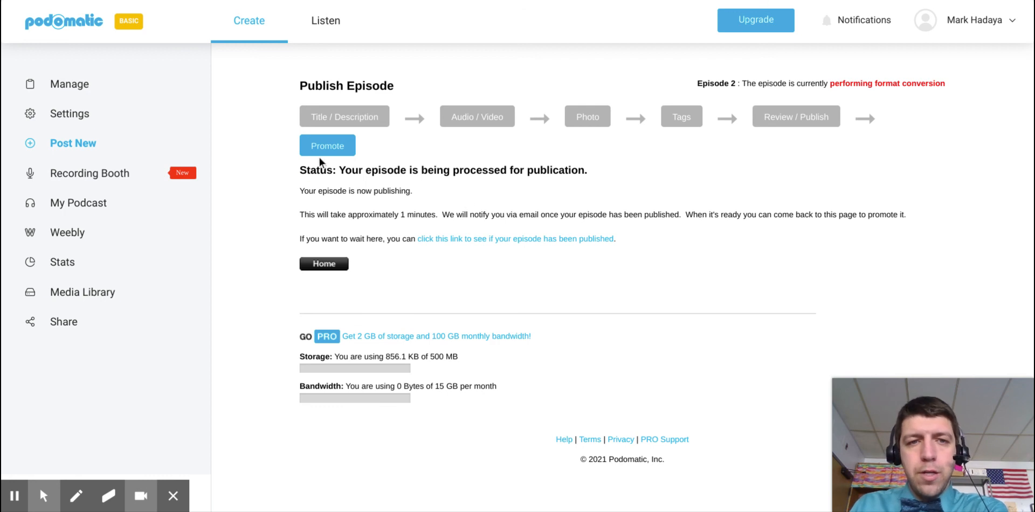
click(323, 150)
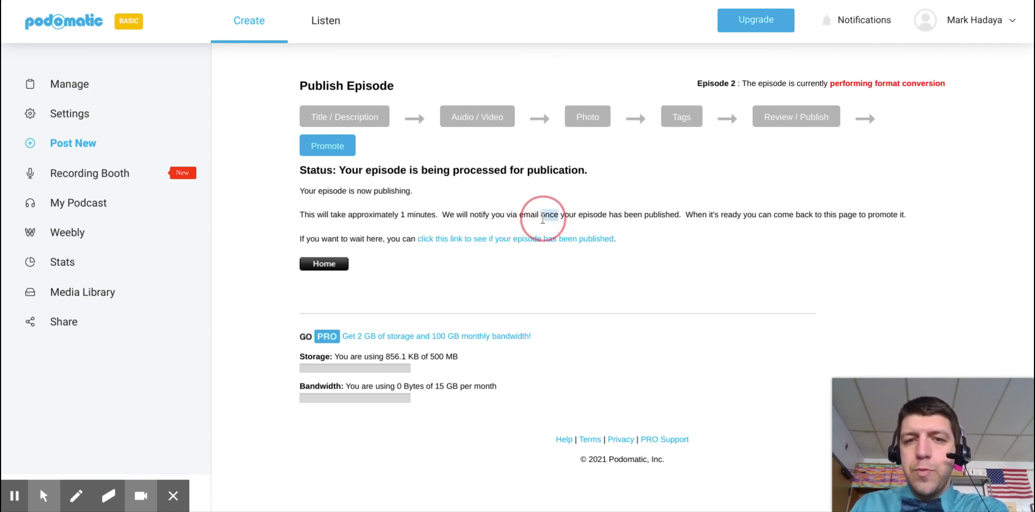
double_click(534, 215)
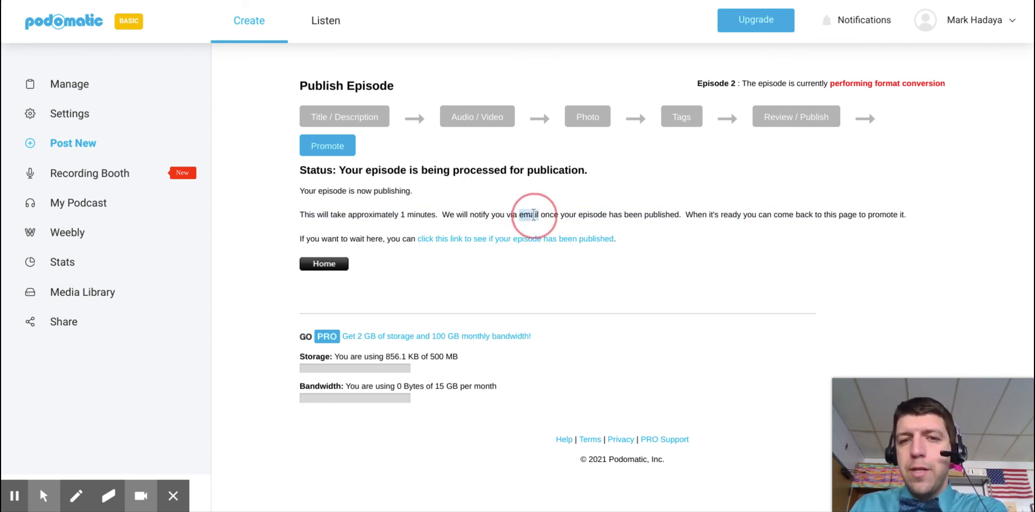
click(536, 215)
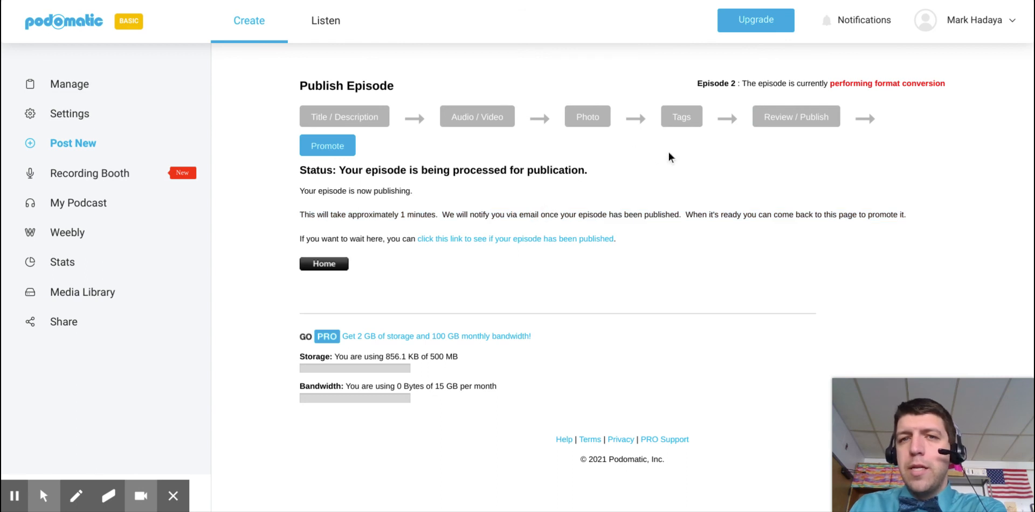